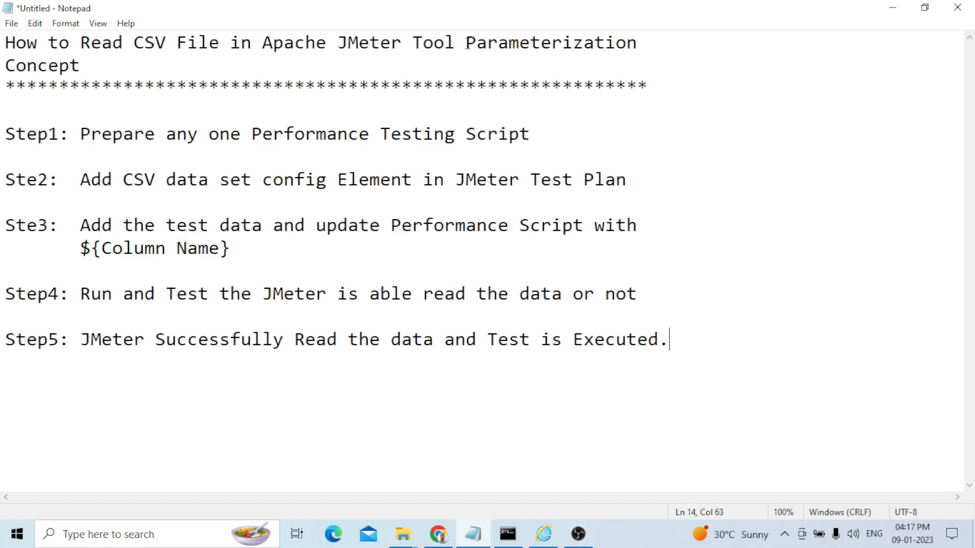
pyautogui.moveTo(466, 43); pyautogui.dragTo(474, 60)
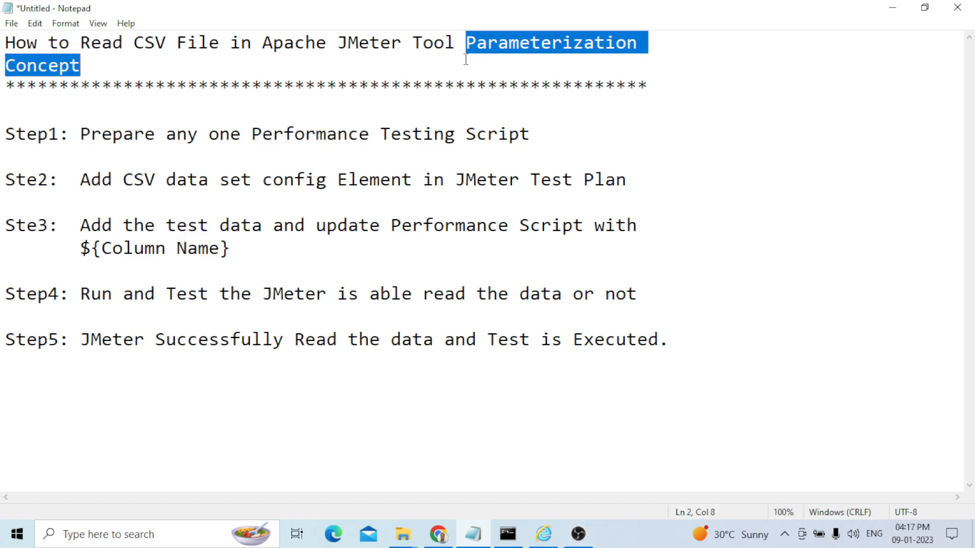
pyautogui.click(466, 49)
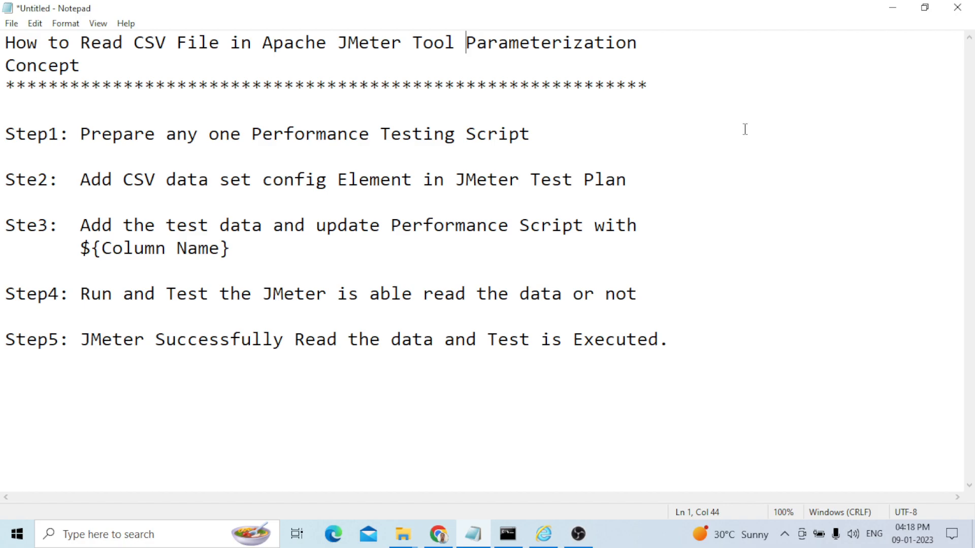
pyautogui.click(642, 43)
# Open File Explorer and launch Apache JMeter from Local Disk (E:)
pyautogui.click(407, 545)
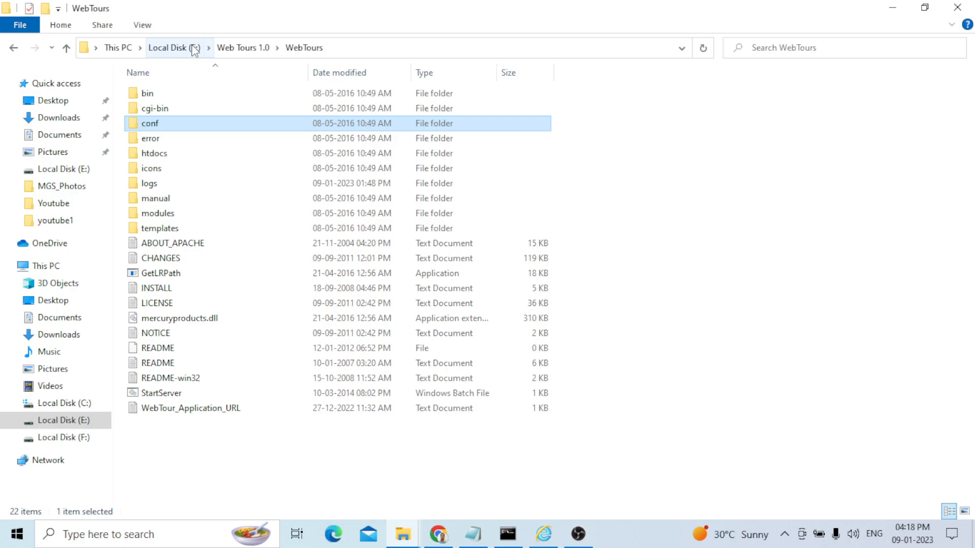
pyautogui.click(194, 47)
pyautogui.doubleClick(239, 261)
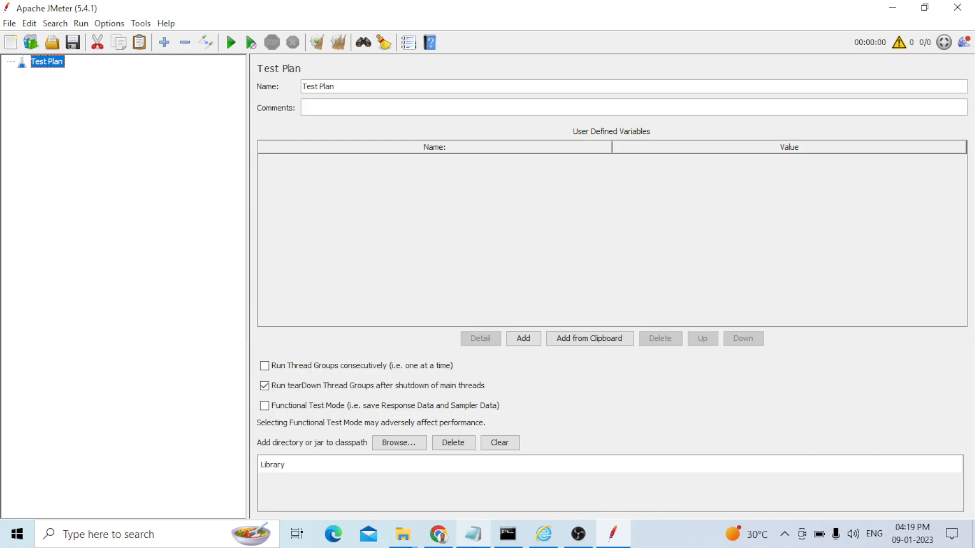
# Append (Web_tour_Script1) to the end of the Step1 line in the notes
pyautogui.click(474, 535)
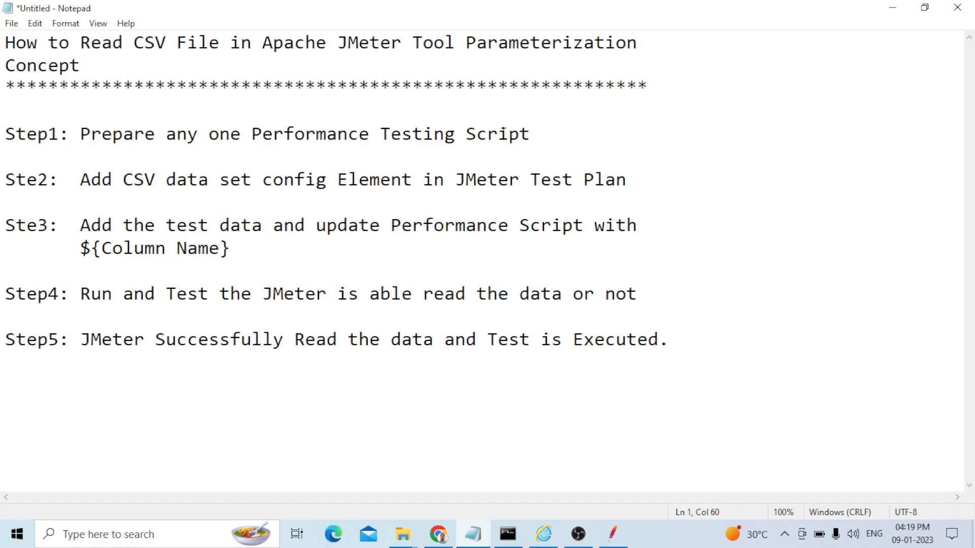
pyautogui.click(734, 134)
pyautogui.write('(Web_tour_Script1)')
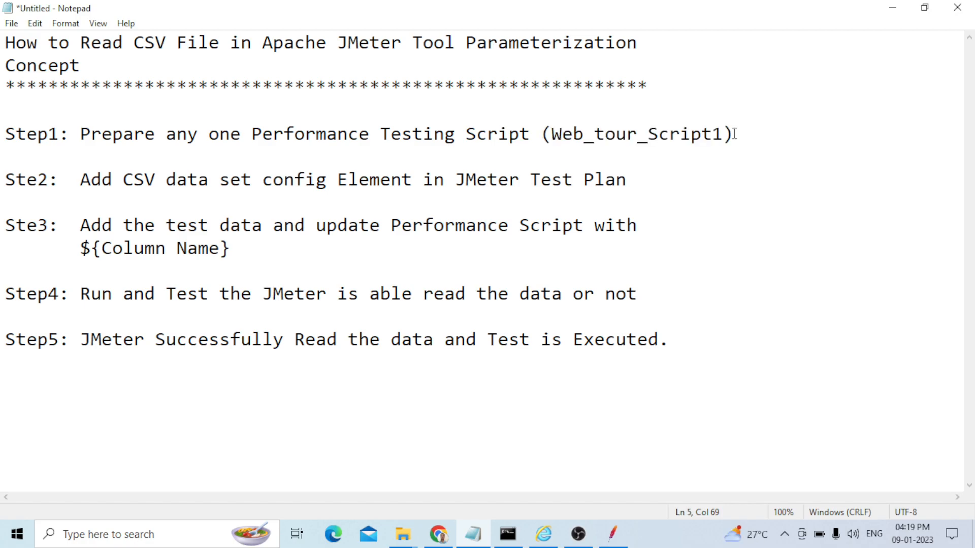
pyautogui.moveTo(734, 134); pyautogui.dragTo(70, 136)
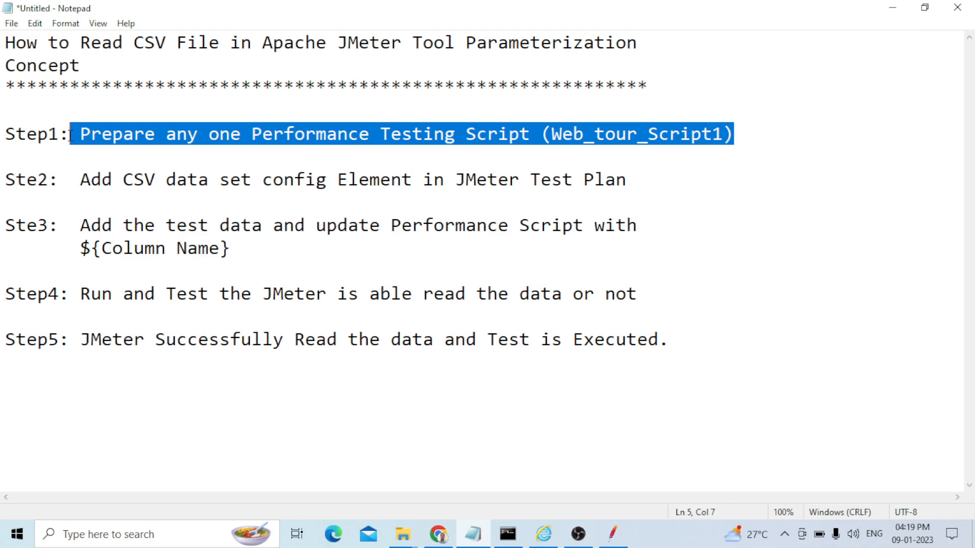
pyautogui.click(749, 140)
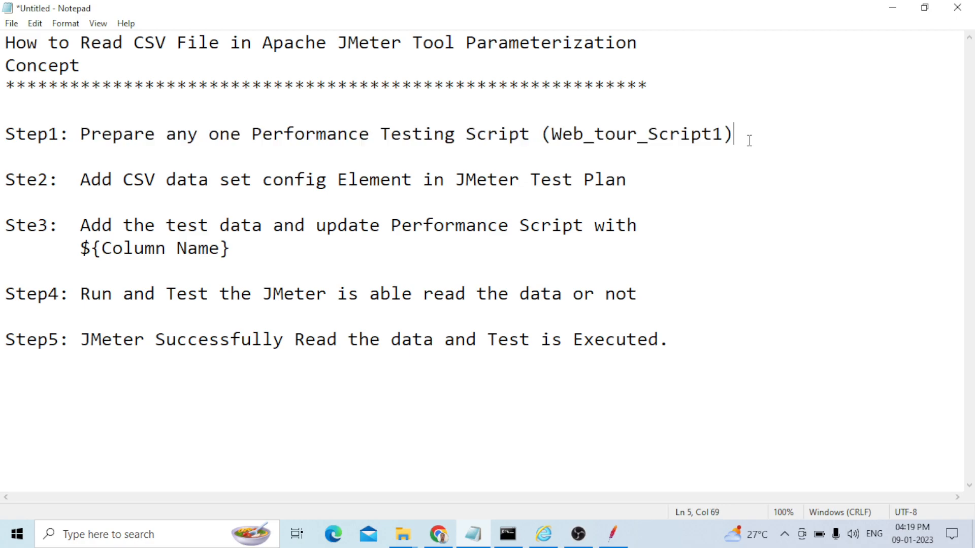
# Open the WebTour_Script.jmx test plan from the JMeter_Scripts folder
pyautogui.hotkey('alt', 'Tab')
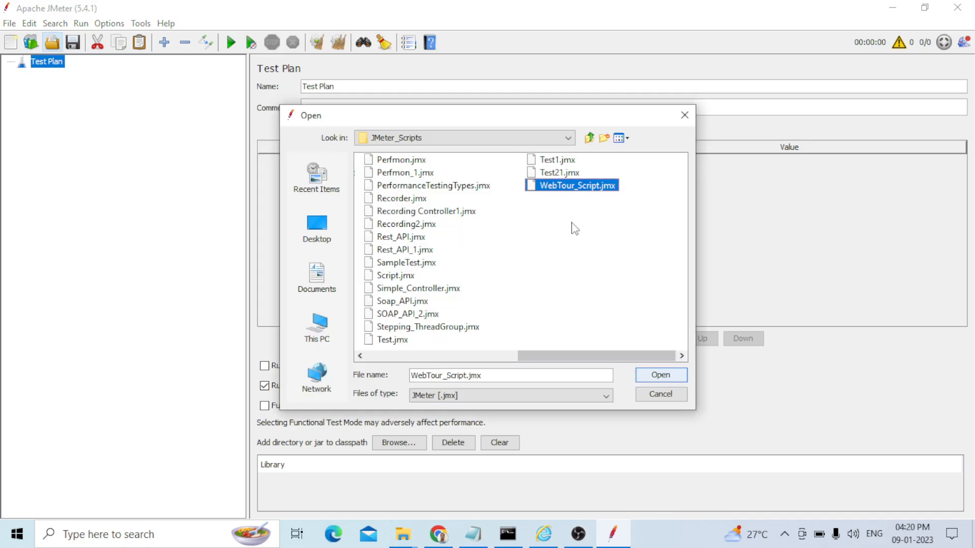
pyautogui.click(673, 378)
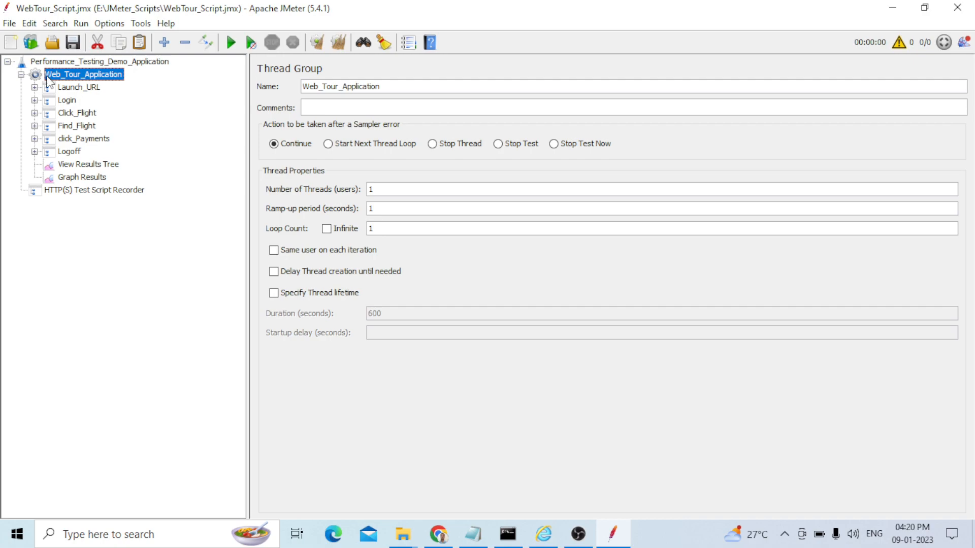
# Expand all nodes of the test plan tree to examine the recorded transaction controllers and requests
pyautogui.click(69, 152)
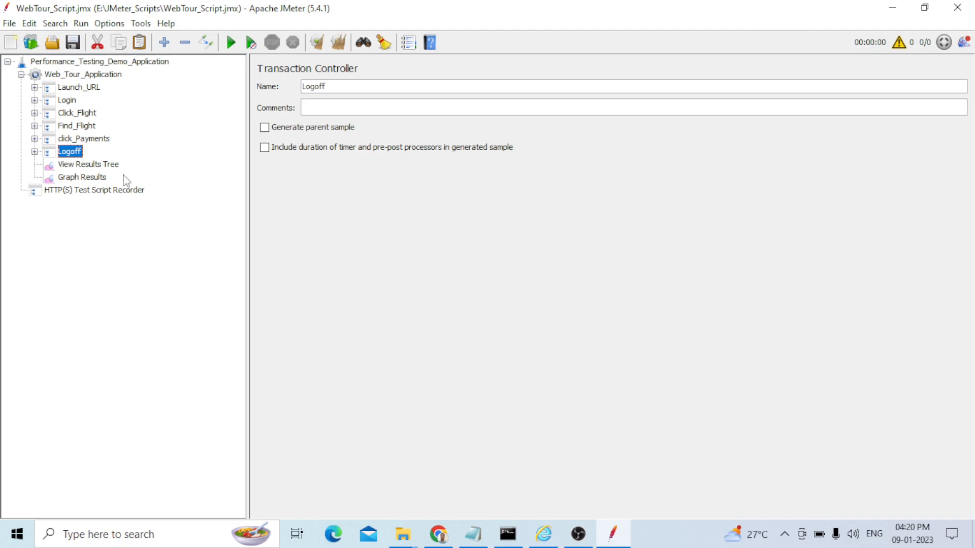
pyautogui.click(34, 152)
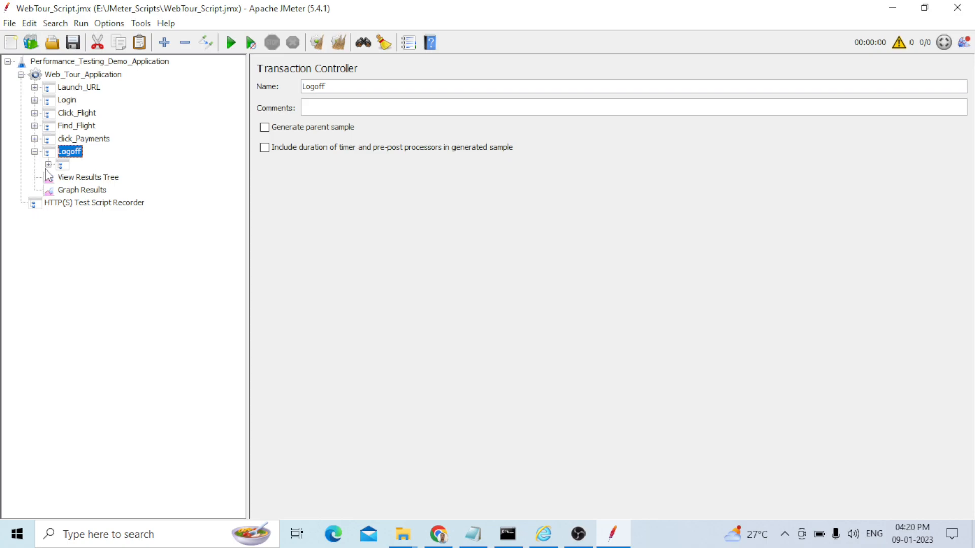
pyautogui.hotkey('ctrl', 'shift', '-')
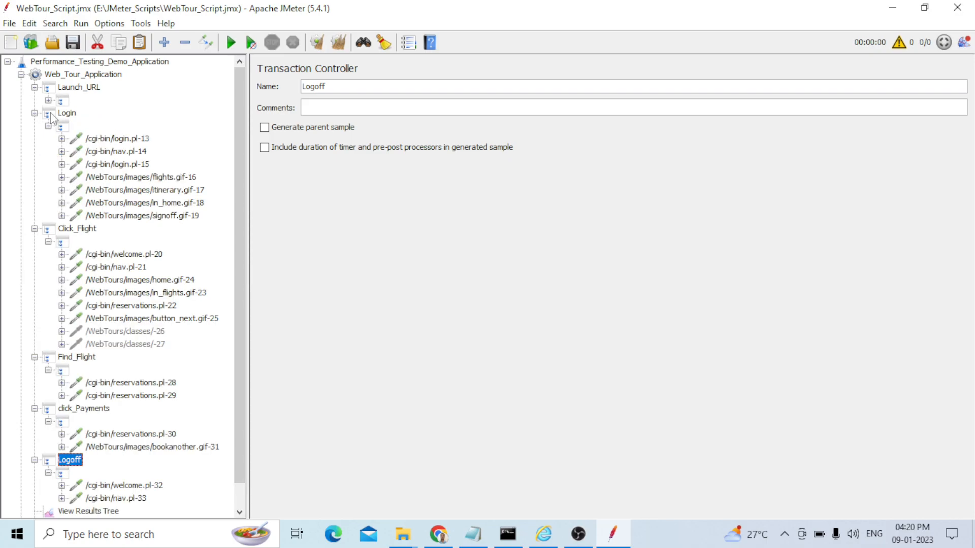
pyautogui.moveTo(239, 248); pyautogui.dragTo(253, 270)
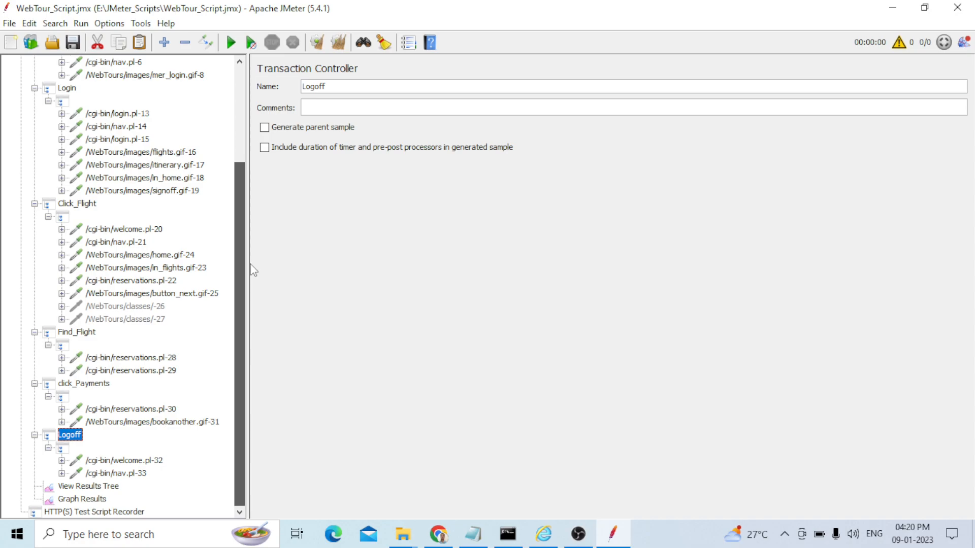
# Select the View Results Tree listener and start the test, choosing to append to the existing results file
pyautogui.press('Down')
pyautogui.press('Down')
pyautogui.press('Down')
pyautogui.press('Down')
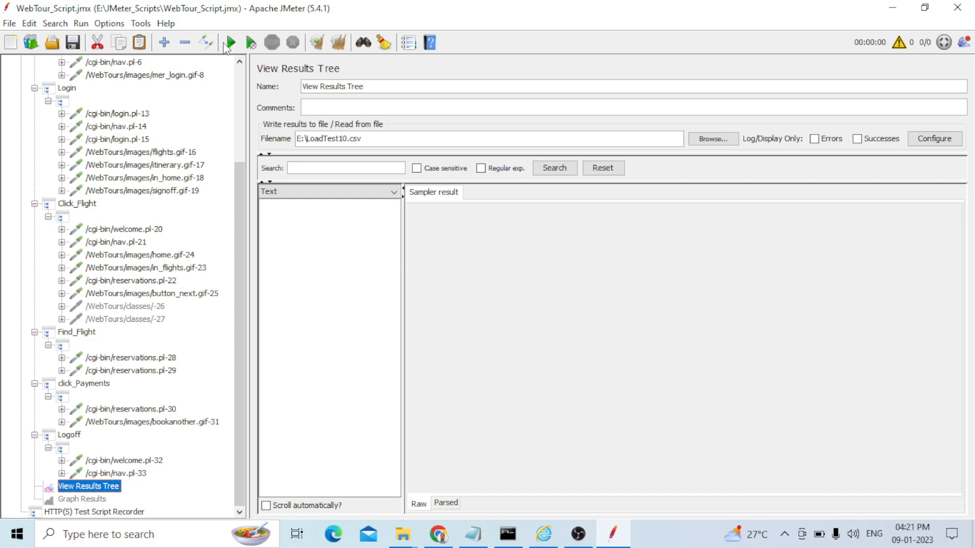
pyautogui.click(226, 44)
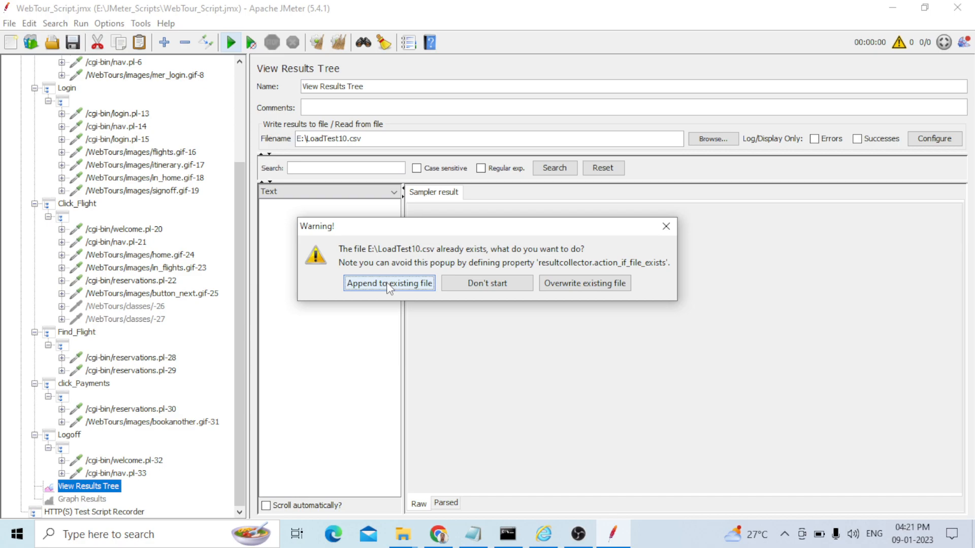
pyautogui.click(389, 285)
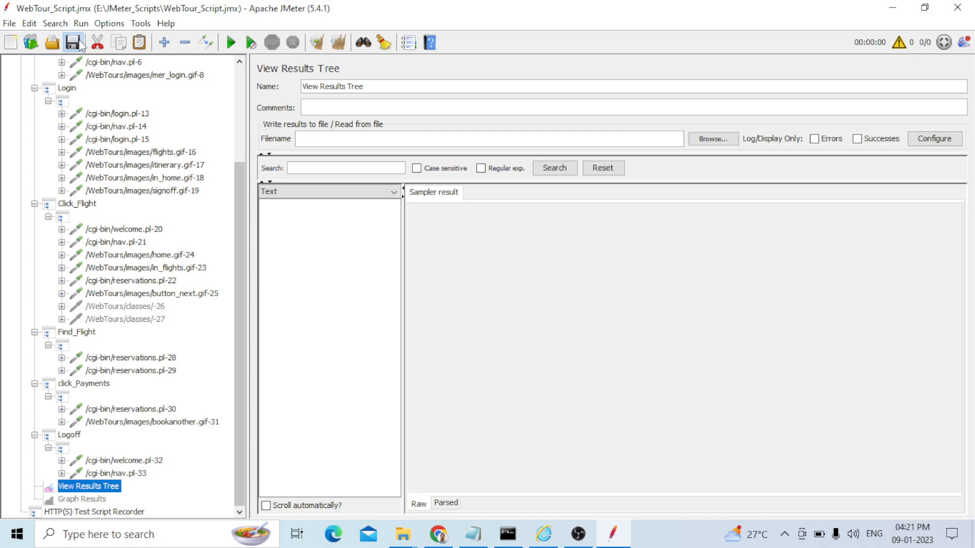
# Run the test and inspect the sampler result of the first /webtours/-1 request
pyautogui.hotkey('ctrl', 'r')
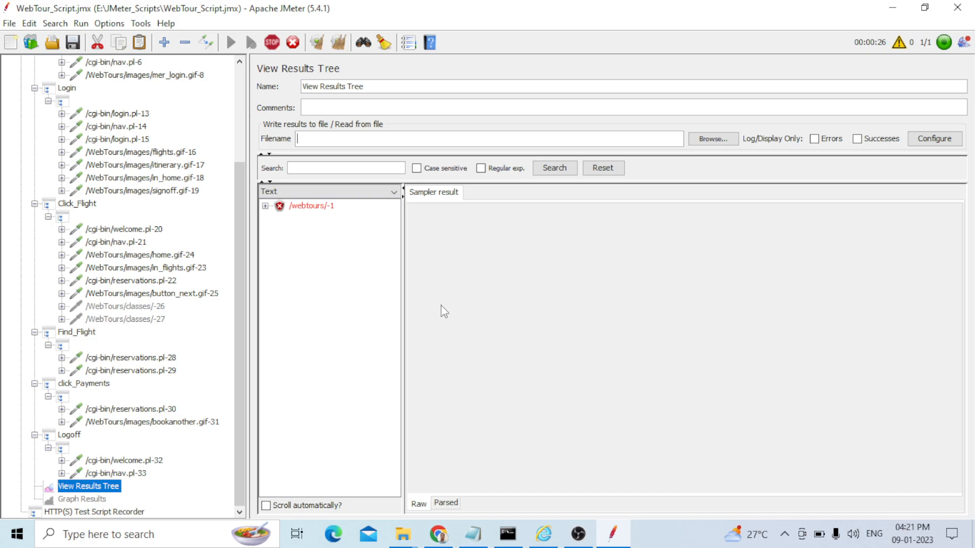
pyautogui.click(311, 205)
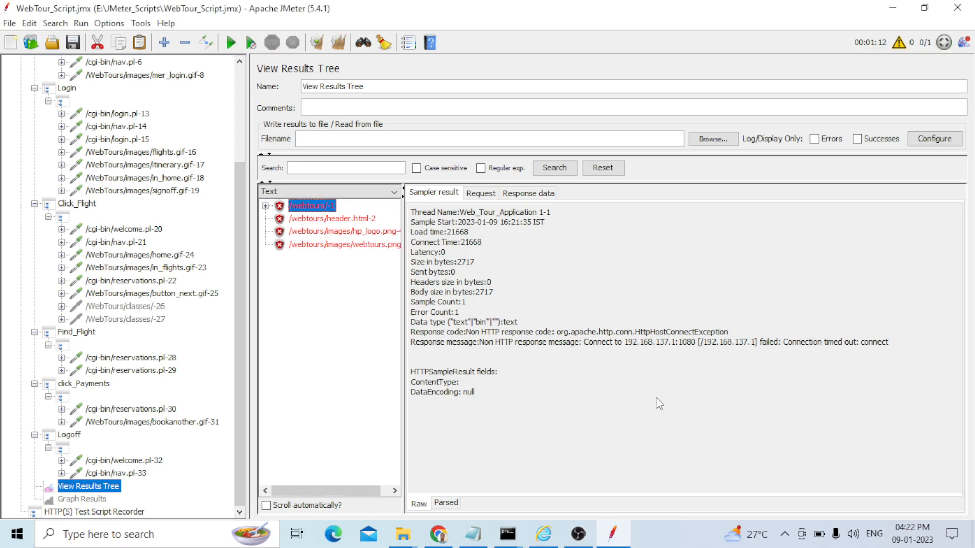
pyautogui.scroll(4, 101, 120)
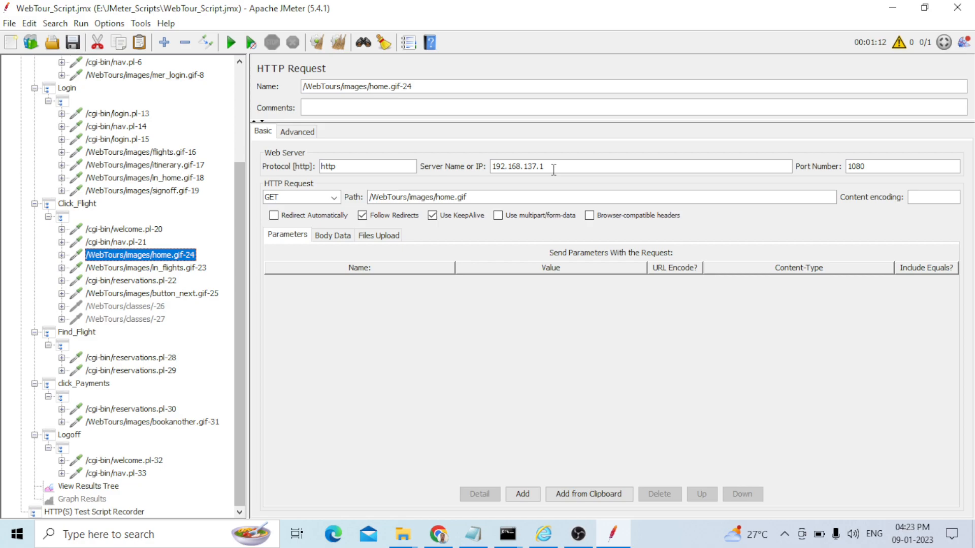
# Check the Server Name or IP of the HTTP requests and scroll through the rerun's sampler results
pyautogui.press('Down')
pyautogui.press('Down')
pyautogui.moveTo(554, 169); pyautogui.dragTo(493, 166)
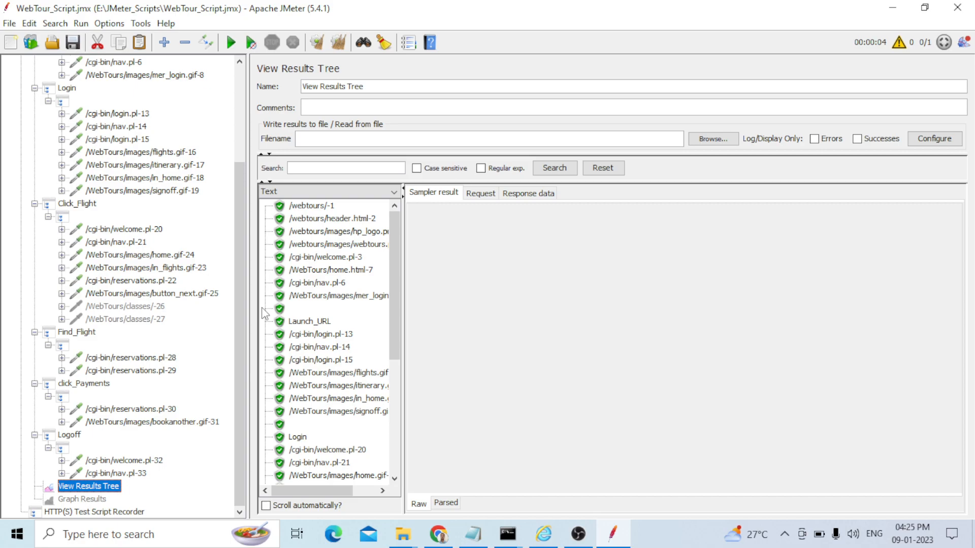
pyautogui.moveTo(396, 259); pyautogui.dragTo(396, 296)
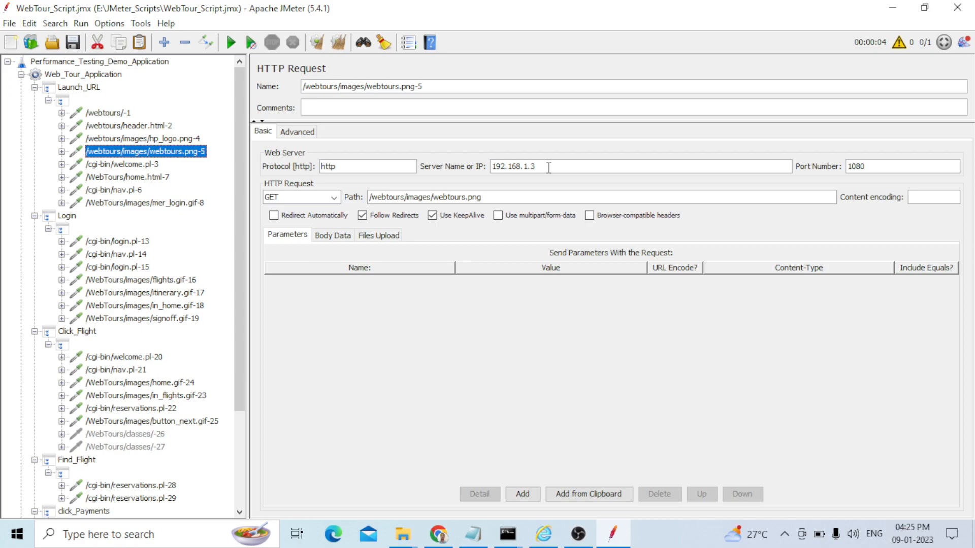
# Add a User Defined Variables config element to the Web_Tour_Application thread group
pyautogui.rightClick(96, 75)
pyautogui.moveTo(152, 83)
pyautogui.moveTo(325, 105)
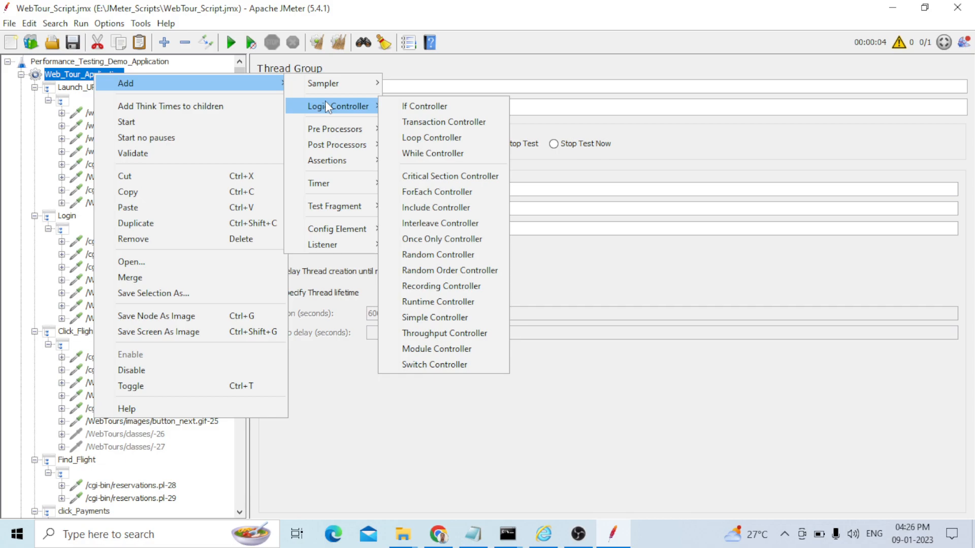
pyautogui.moveTo(335, 161)
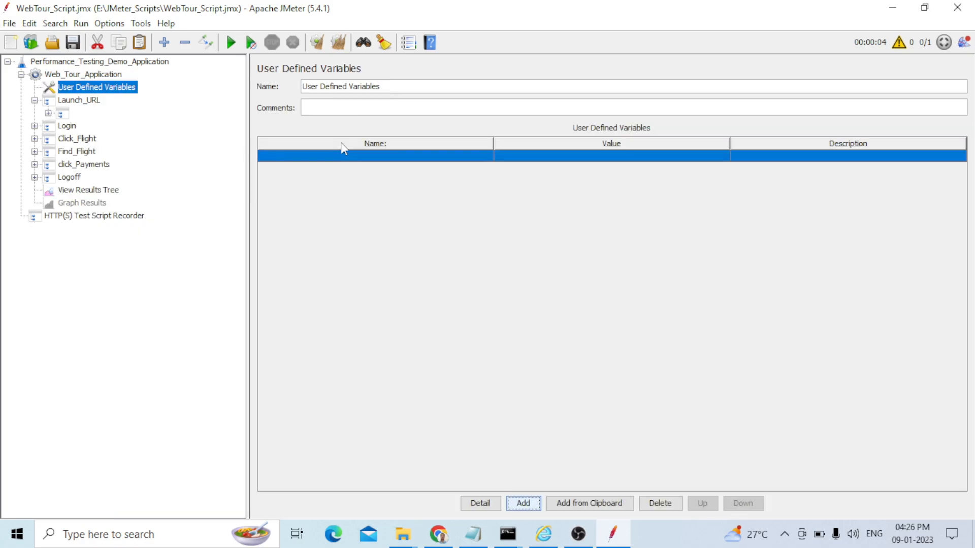
# Define a variable named host with the value 192.168.1.3
pyautogui.doubleClick(370, 156)
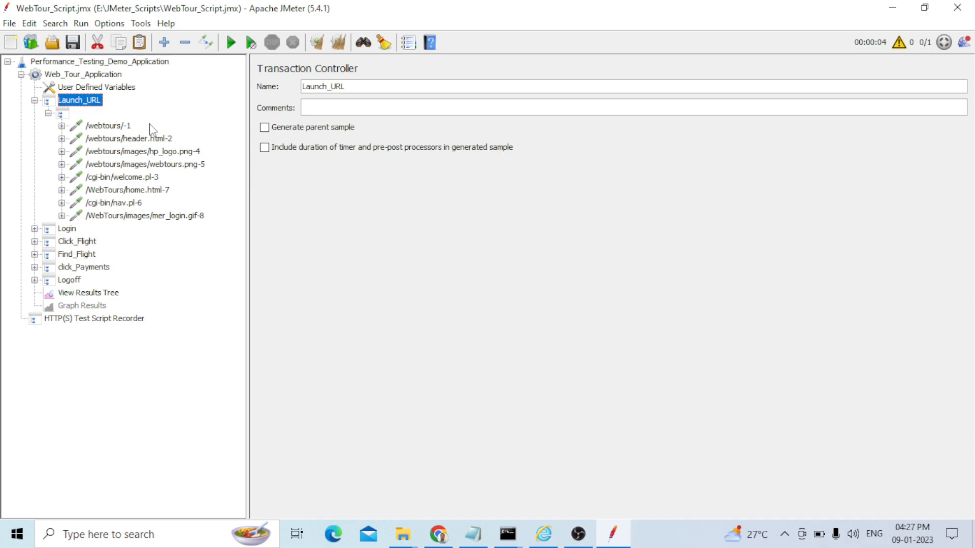
pyautogui.click(97, 86)
pyautogui.doubleClick(518, 156)
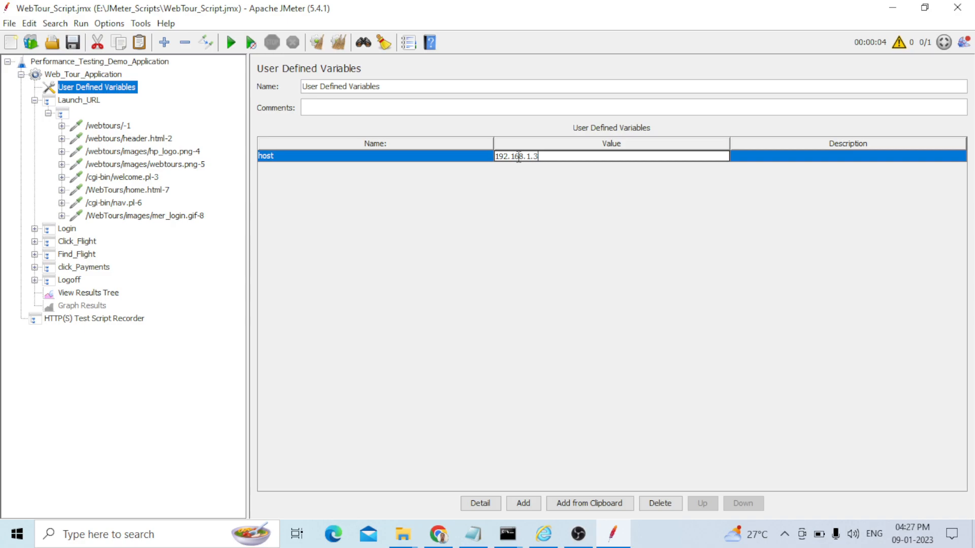
# Step through the Launch_URL and Login HTTP requests to check their Server Name or IP fields
pyautogui.click(130, 138)
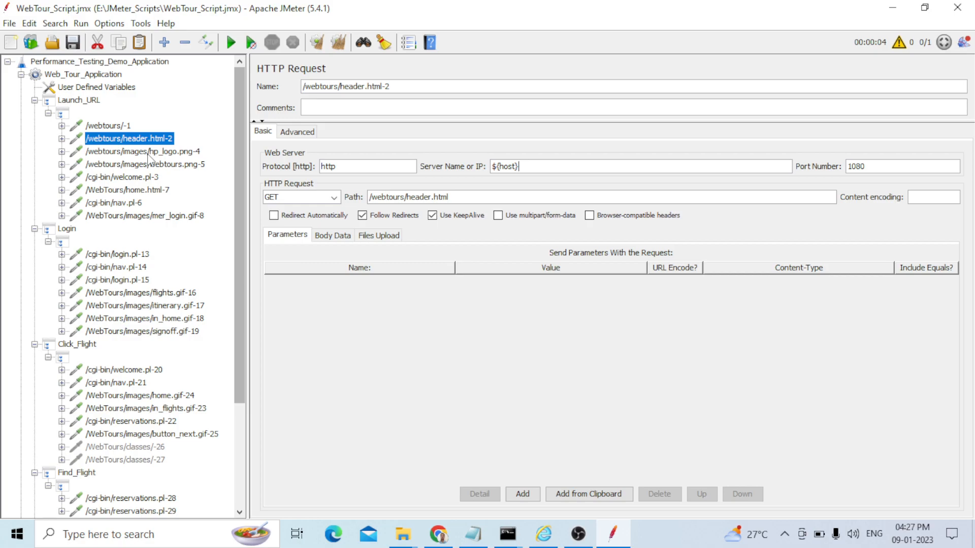
pyautogui.click(147, 164)
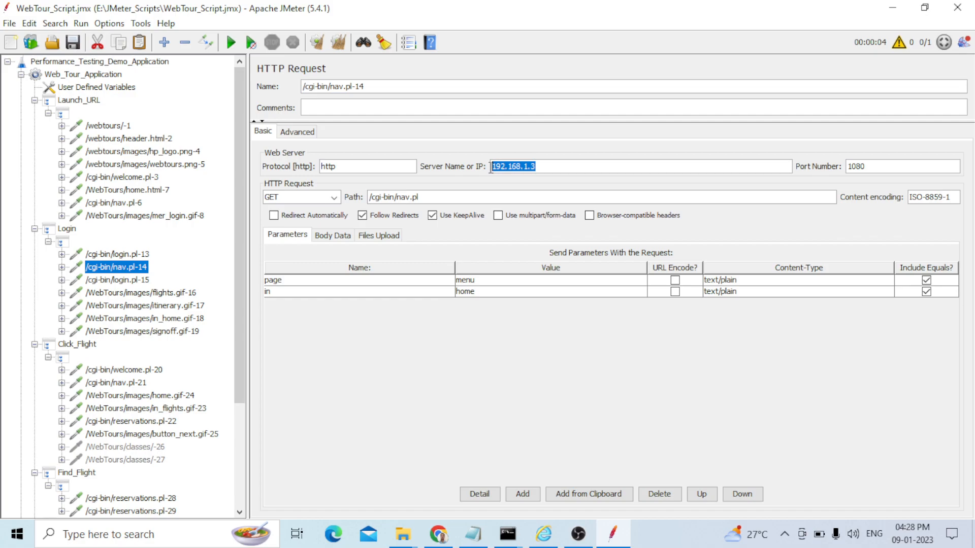
pyautogui.click(132, 292)
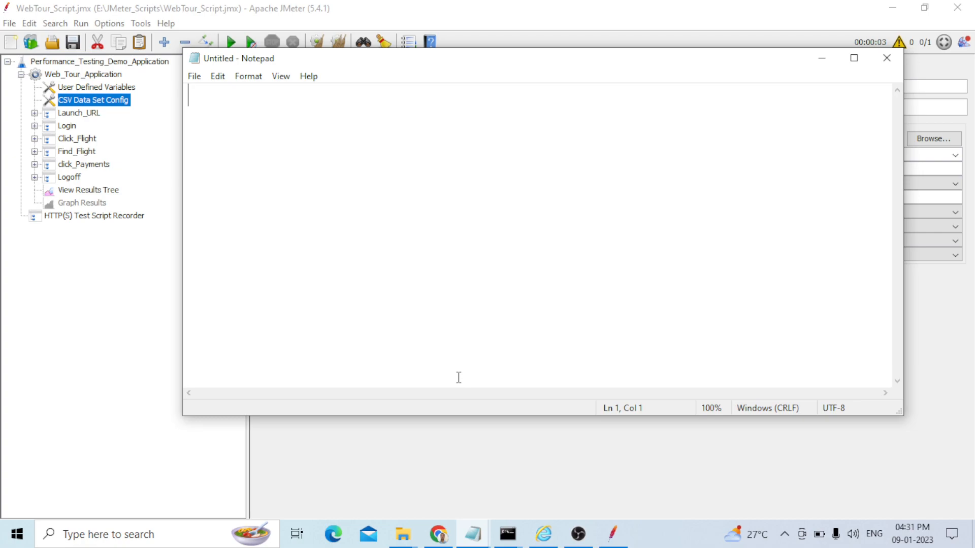
# Write a CSV file with header username,password plus two rows of test usernames and passwords, and save it as Username_Password
pyautogui.write('user')
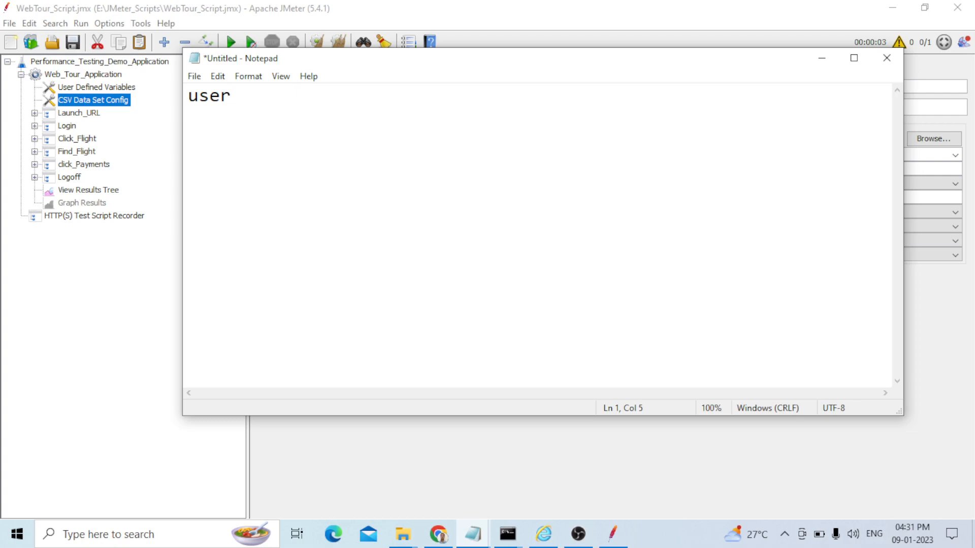
pyautogui.write('name,password')
pyautogui.press('Return')
pyautogui.write('jojo,bean')
pyautogui.press('Return')
pyautogui.write('jojo1,bean1')
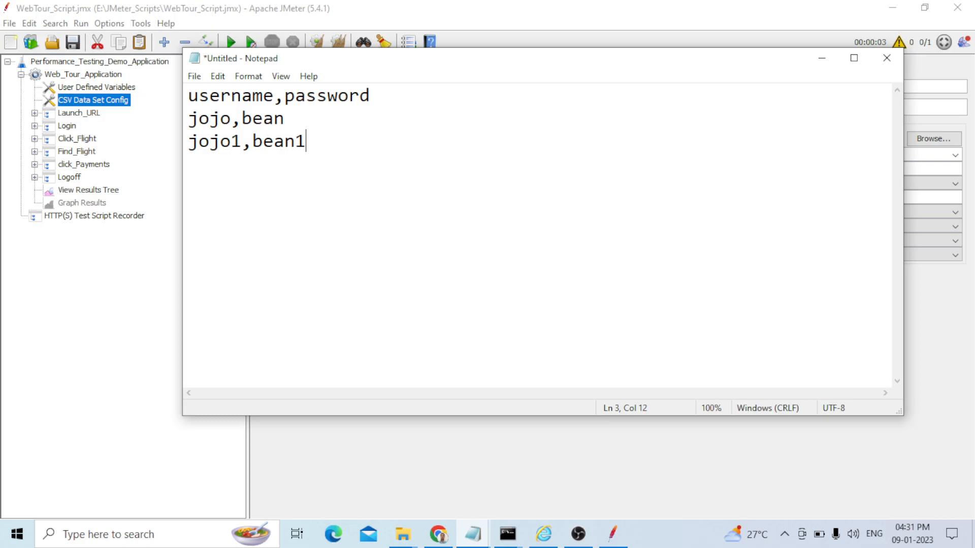
pyautogui.hotkey('ctrl', 's')
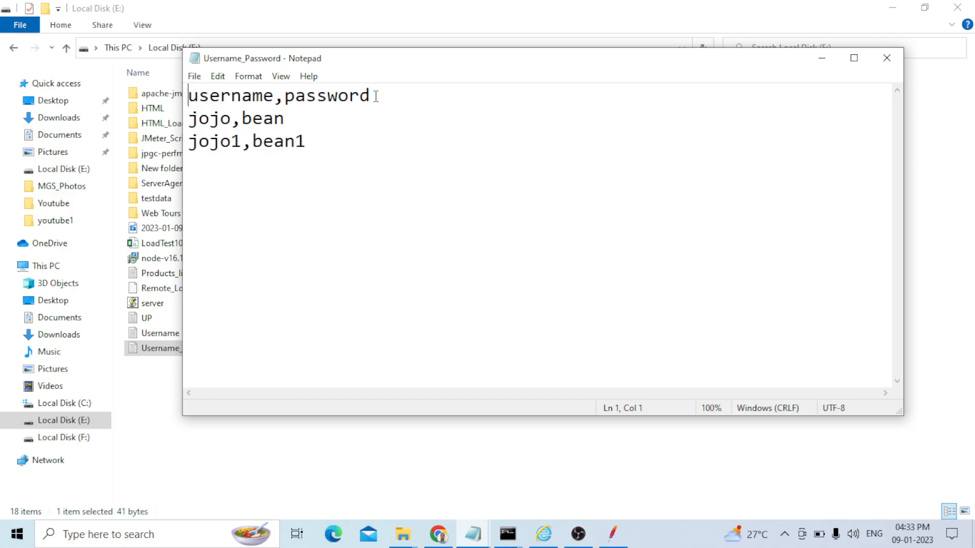
# Remove the trailing blank lines from the Username_Password file and save it
pyautogui.hotkey('alt', 'Tab')
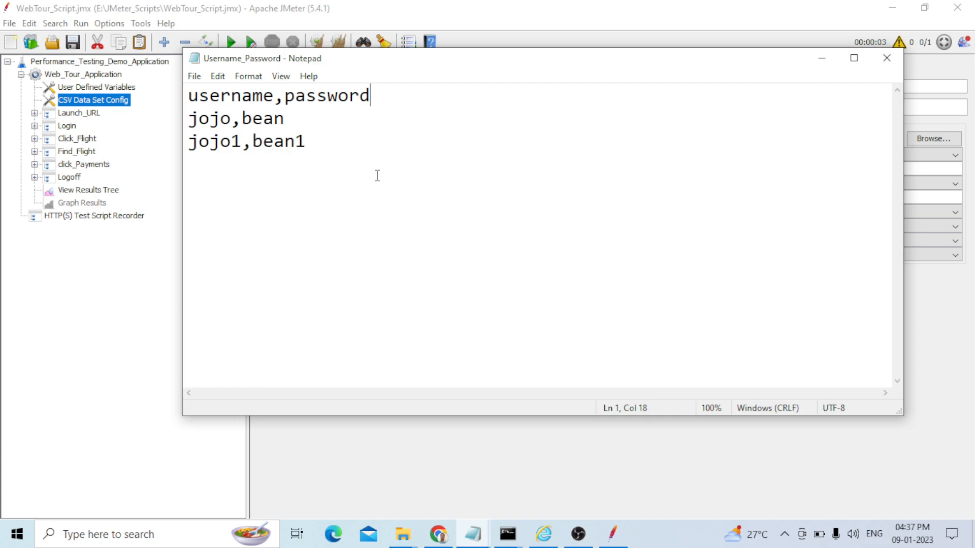
pyautogui.click(213, 182)
pyautogui.press('Return')
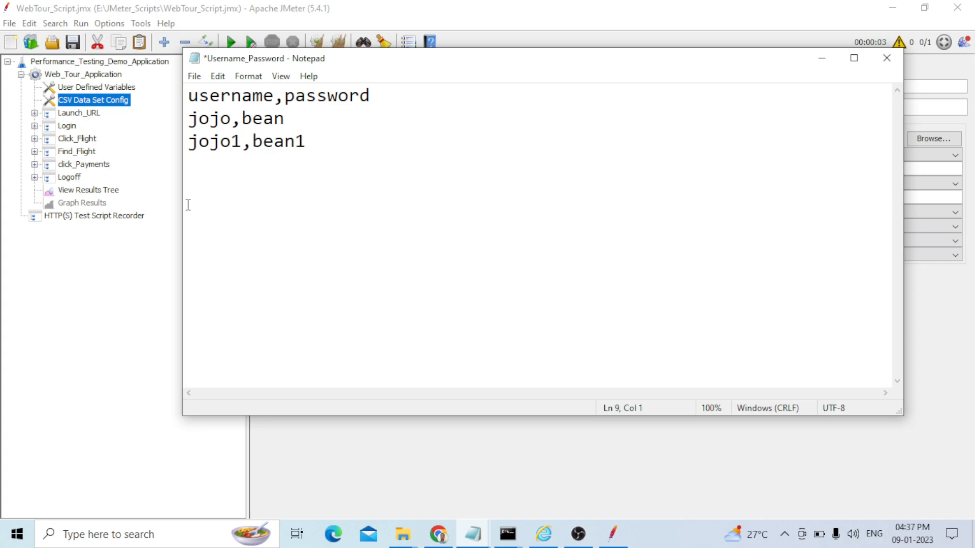
pyautogui.press('BackSpace')
pyautogui.press('BackSpace')
pyautogui.press('BackSpace')
pyautogui.press('BackSpace')
pyautogui.press('BackSpace')
pyautogui.press('BackSpace')
pyautogui.hotkey('ctrl', 's')
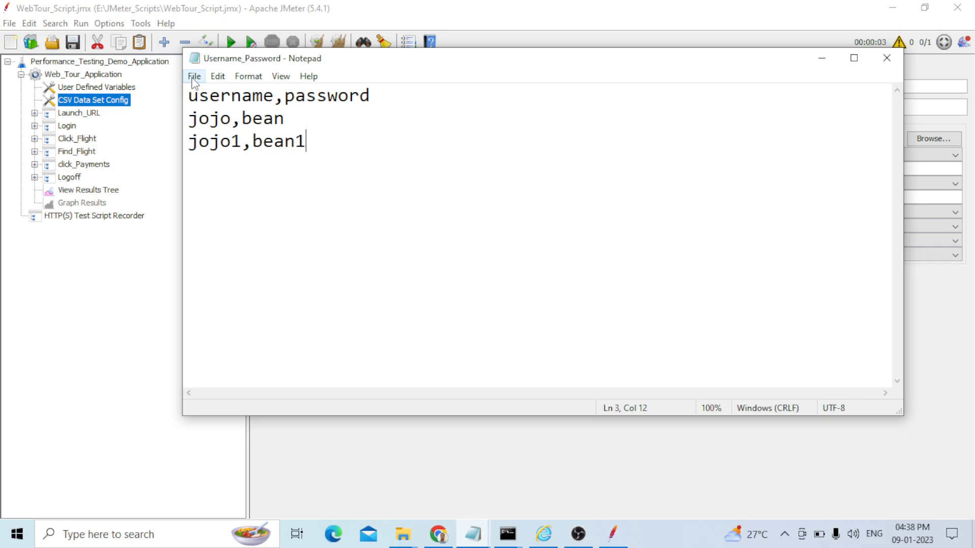
# Run the test in JMeter and inspect the Request data of the login and reservations samplers
pyautogui.hotkey('alt', 'Tab')
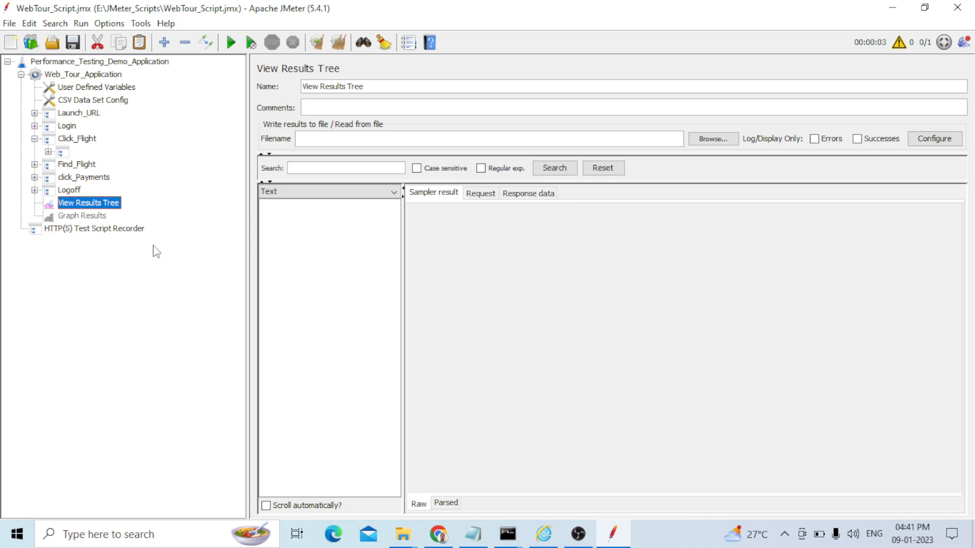
pyautogui.hotkey('ctrl', 'r')
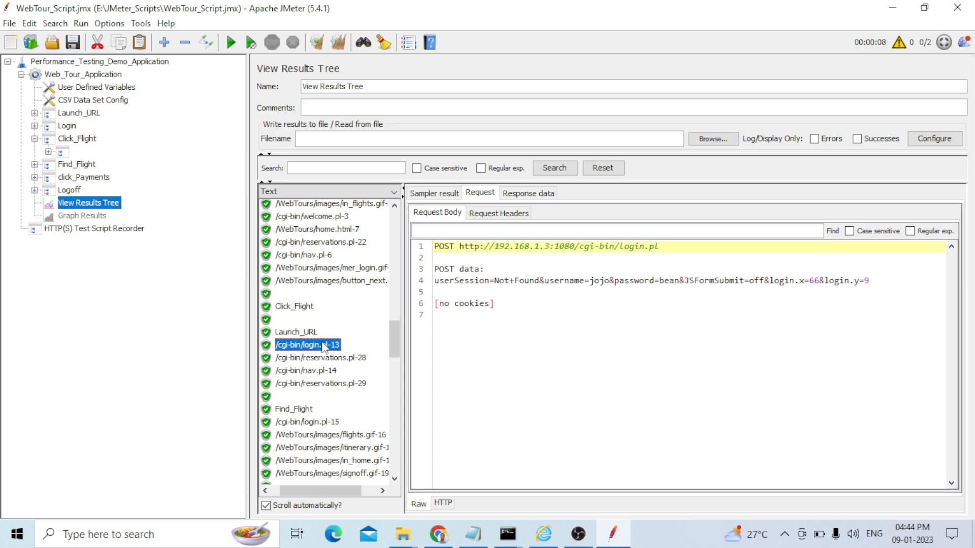
pyautogui.scroll(-3, 325, 350)
pyautogui.click(337, 349)
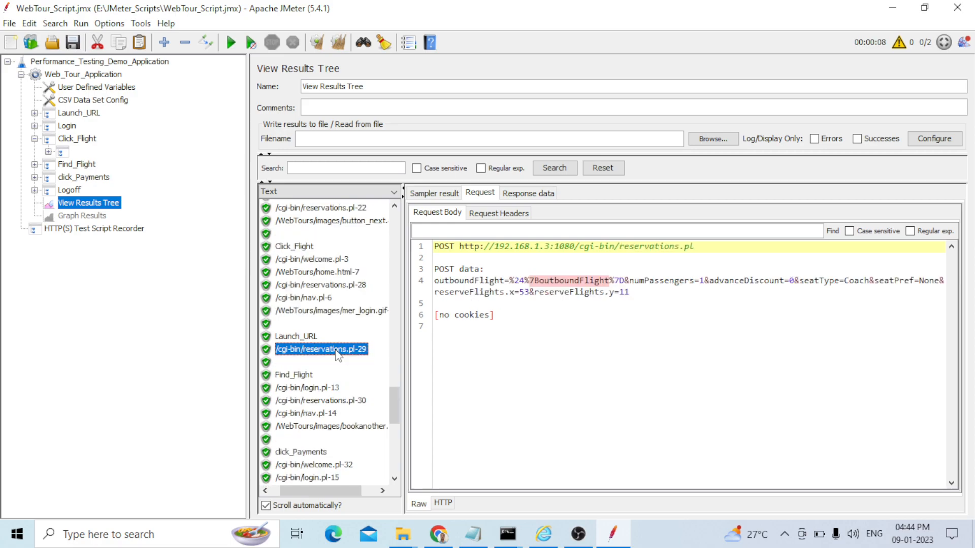